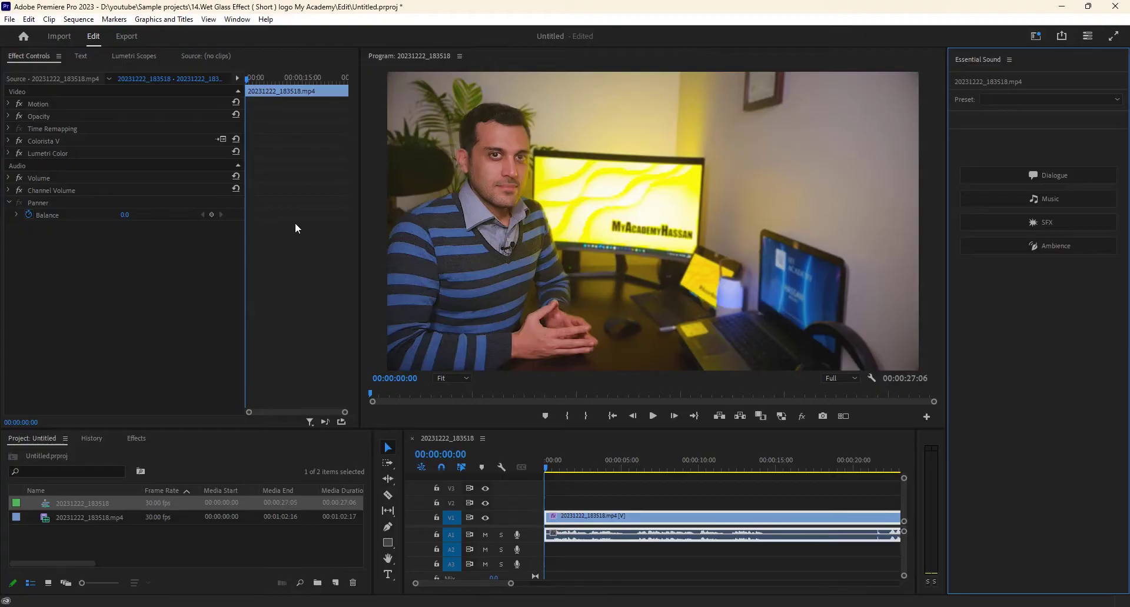
click(1036, 36)
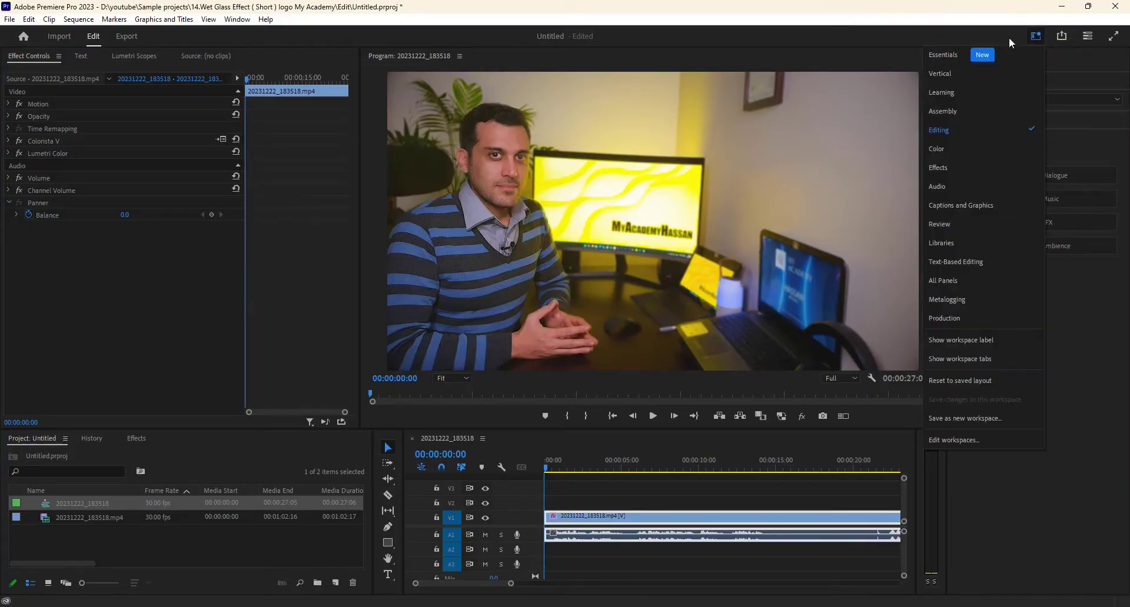
click(959, 188)
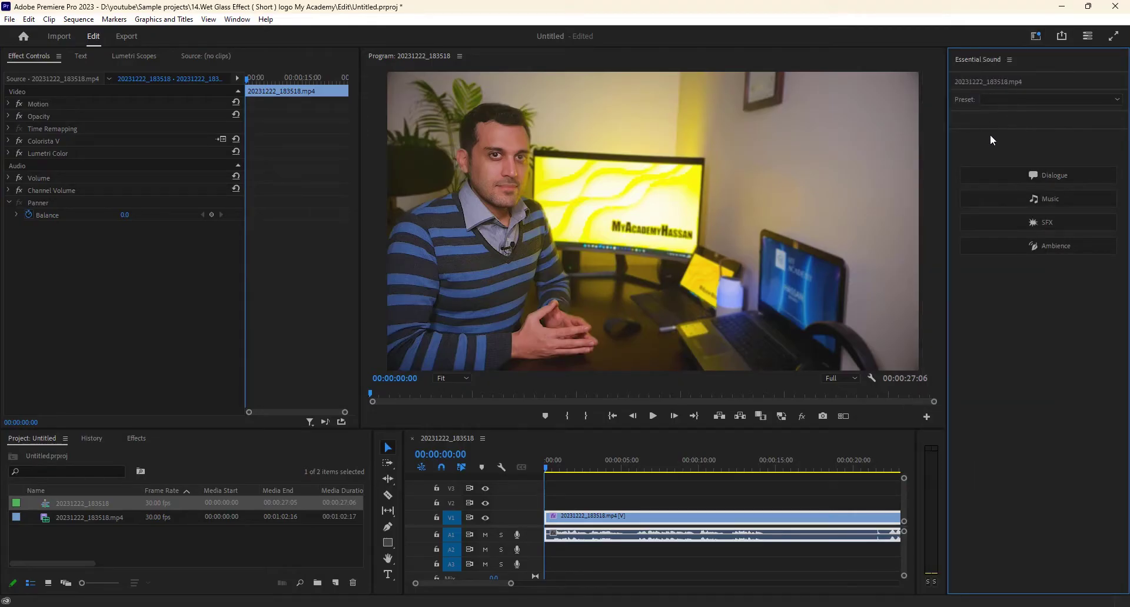
click(238, 20)
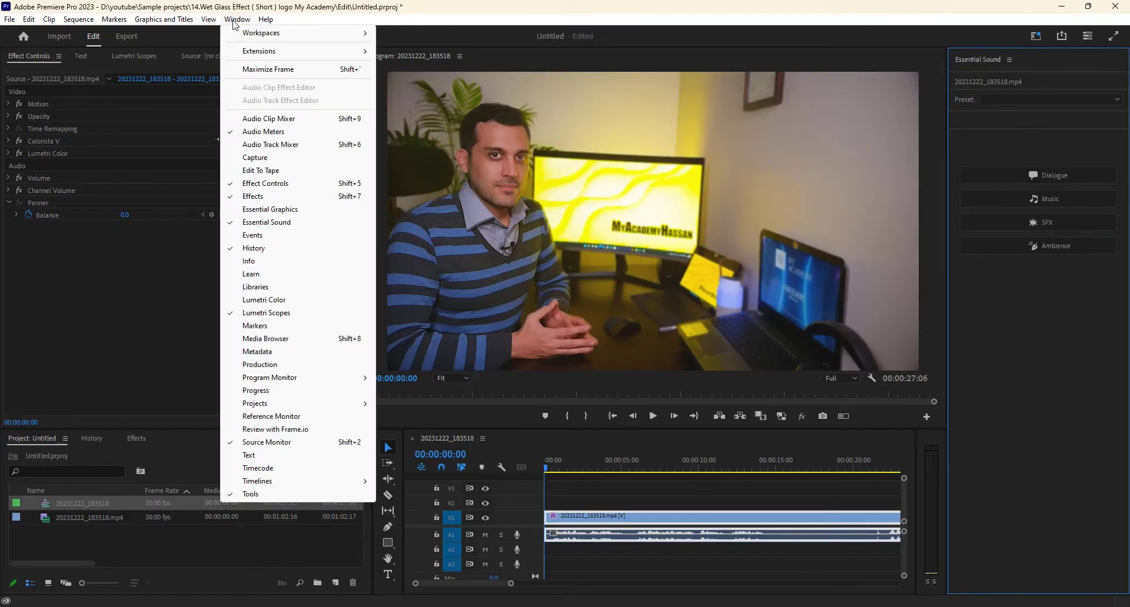
mouse_move(256, 36)
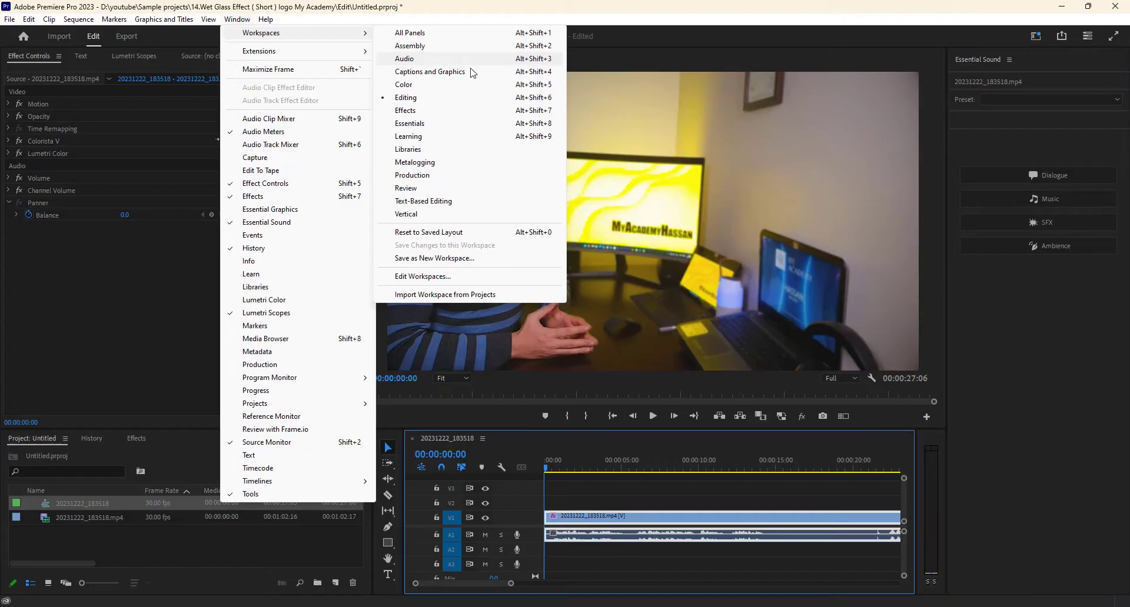
click(999, 254)
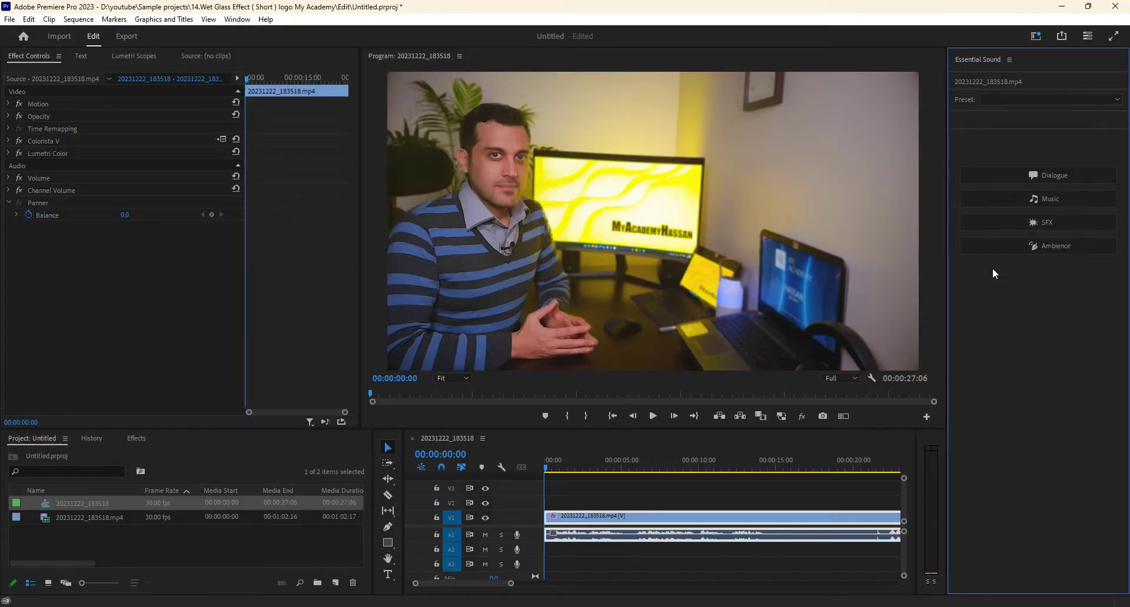
Step: Assign the Dialogue audio type to the 20231222_183518.mp4 clip and expand its Repair settings
click(585, 536)
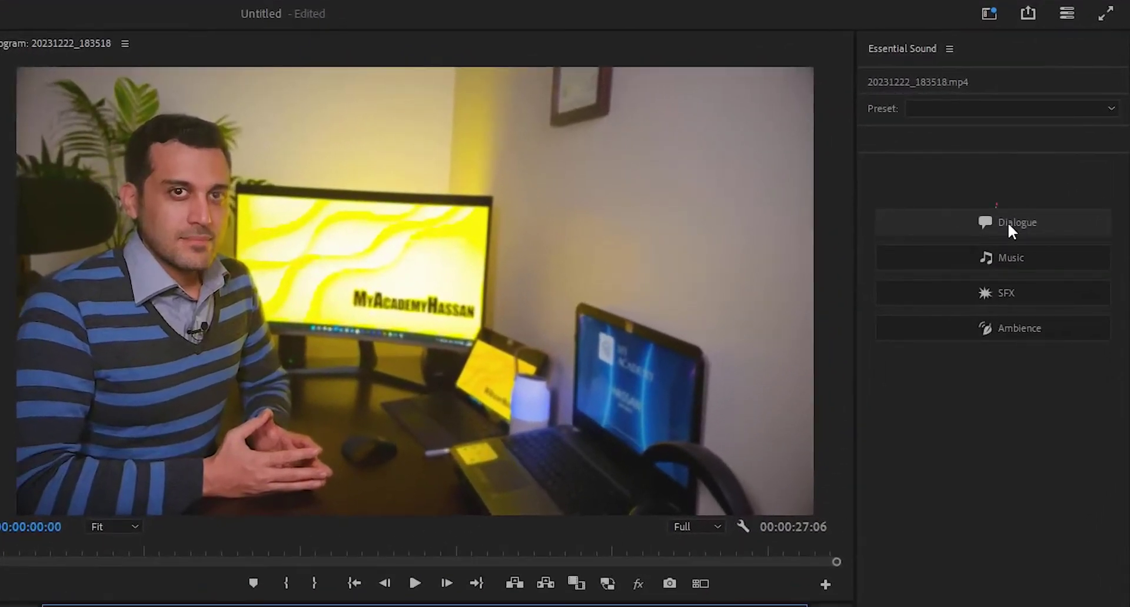
click(994, 226)
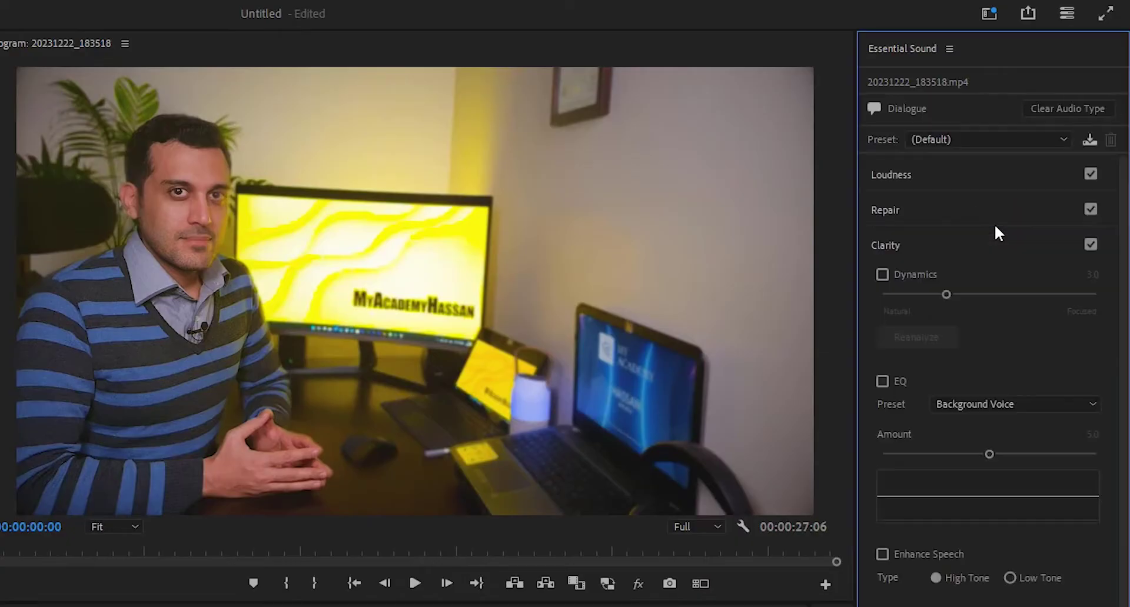
click(901, 224)
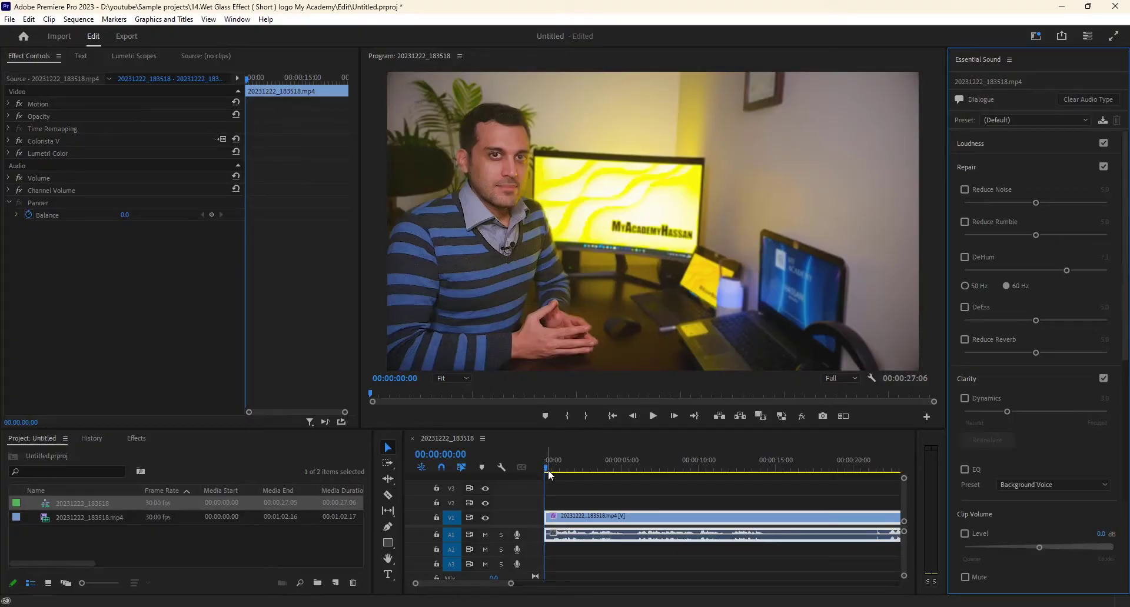
Step: Play the sequence from the start to listen to the unprocessed audio
click(538, 464)
key(space)
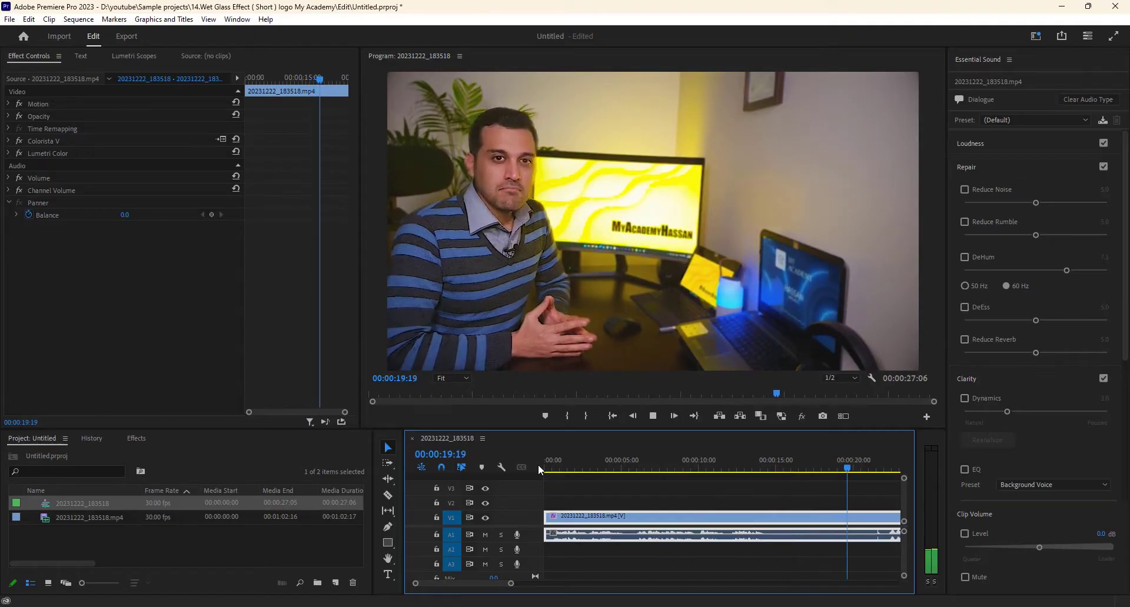
key(space)
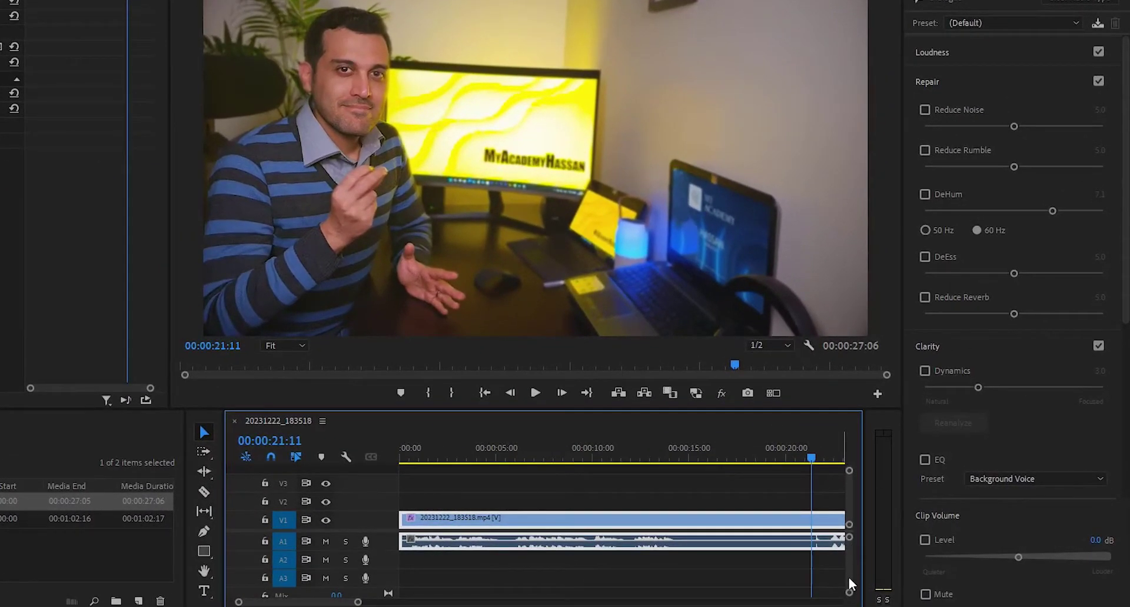
Step: Increase the A1 track height to show the waveform, and play the speech-free stretch from about 00:00:14:28
drag(849, 595, 849, 550)
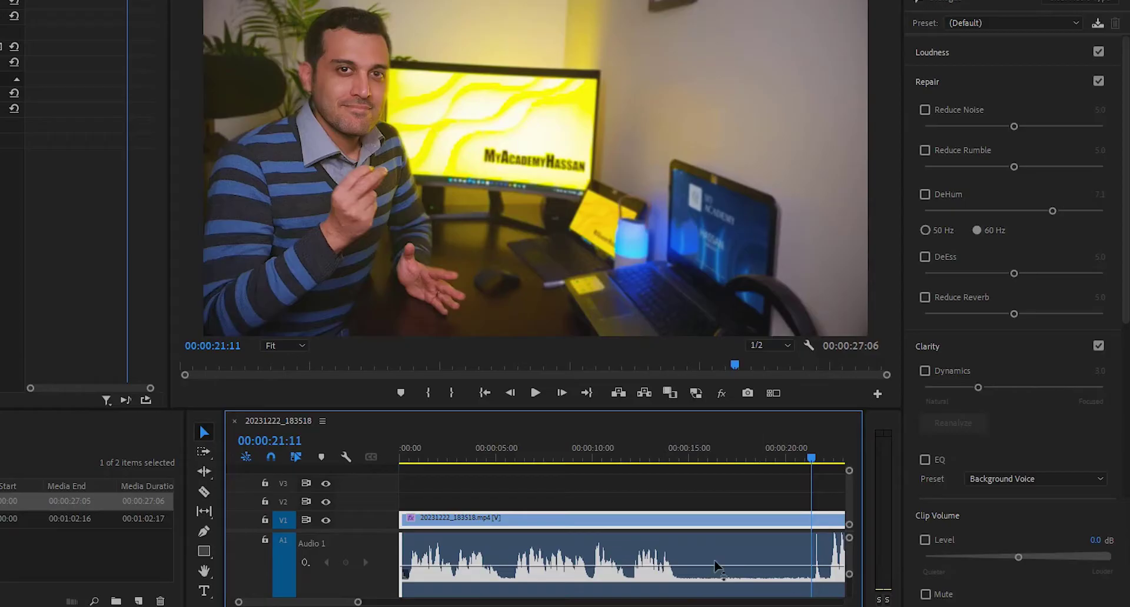
click(689, 451)
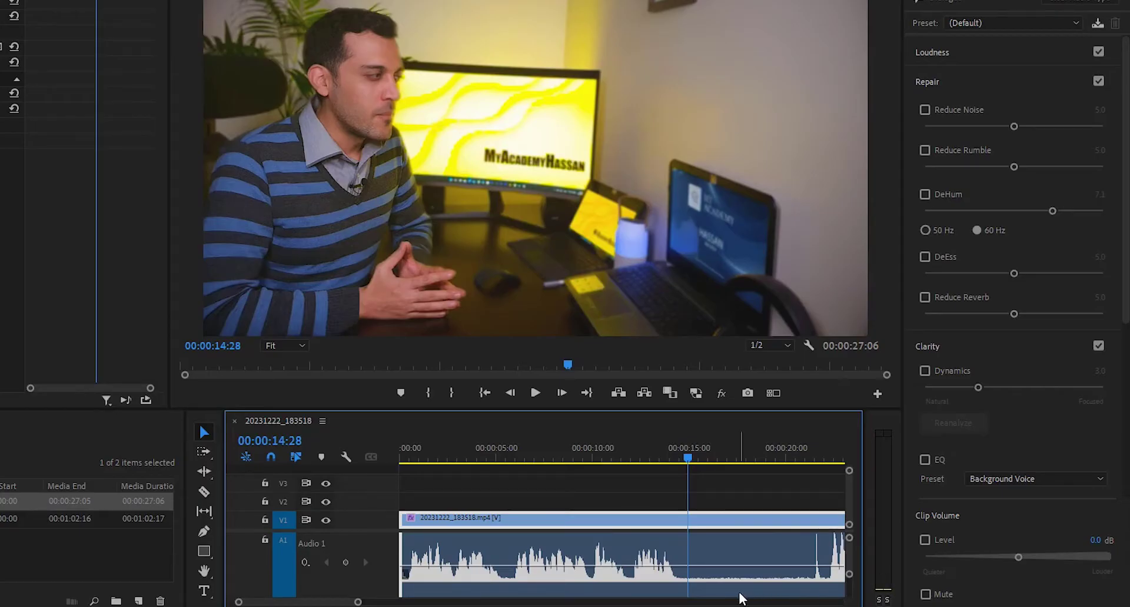
key(space)
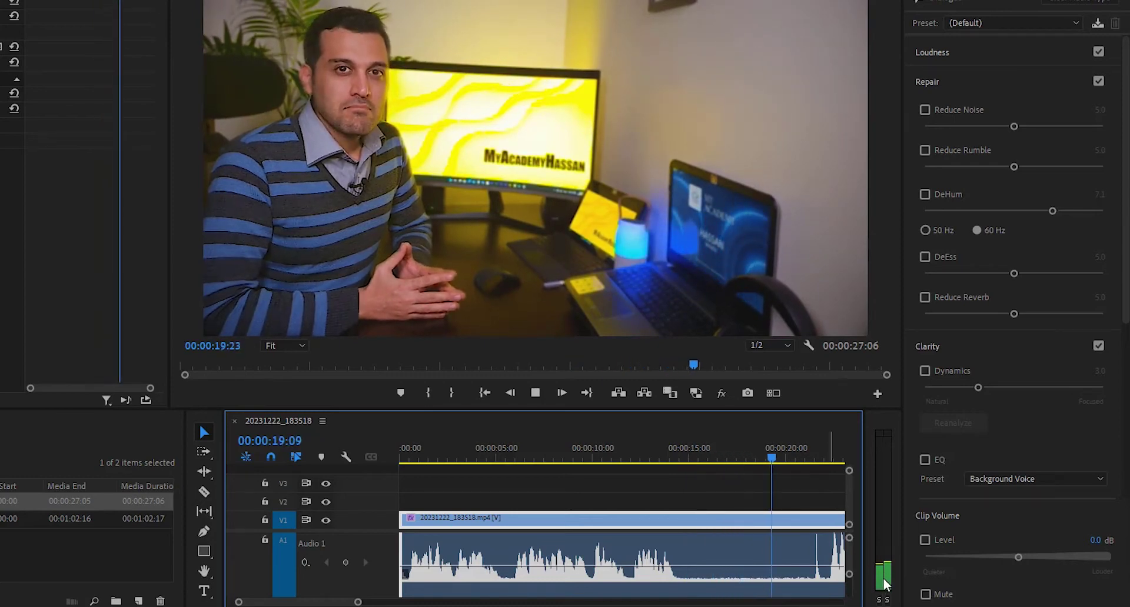
key(space)
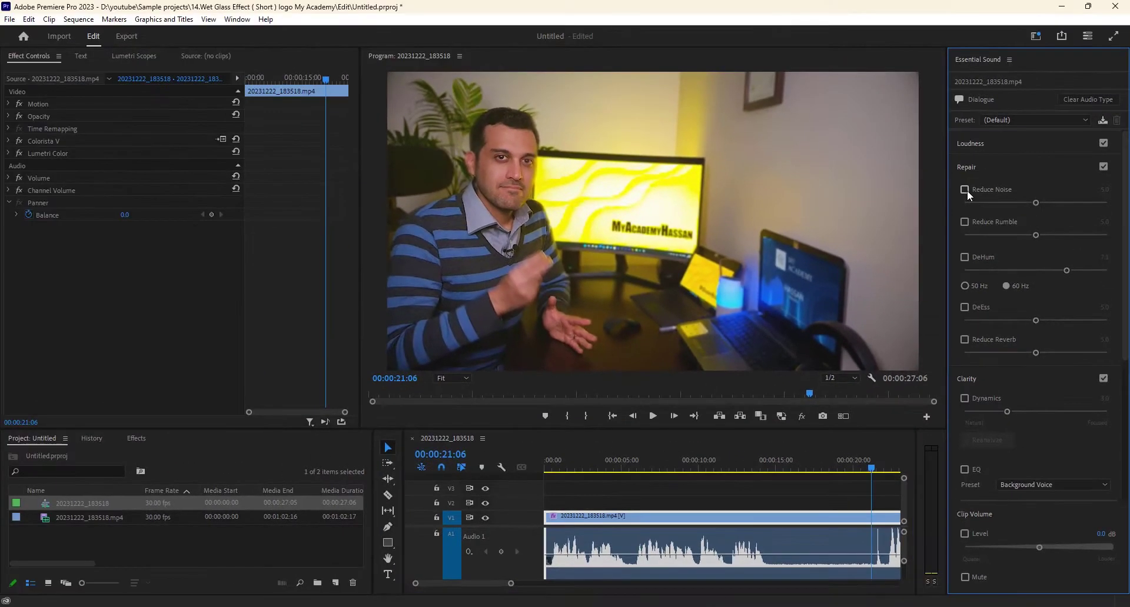
Step: Enable Reduce Noise at 5.0 for the dialogue clip and play the sequence from the start
click(936, 133)
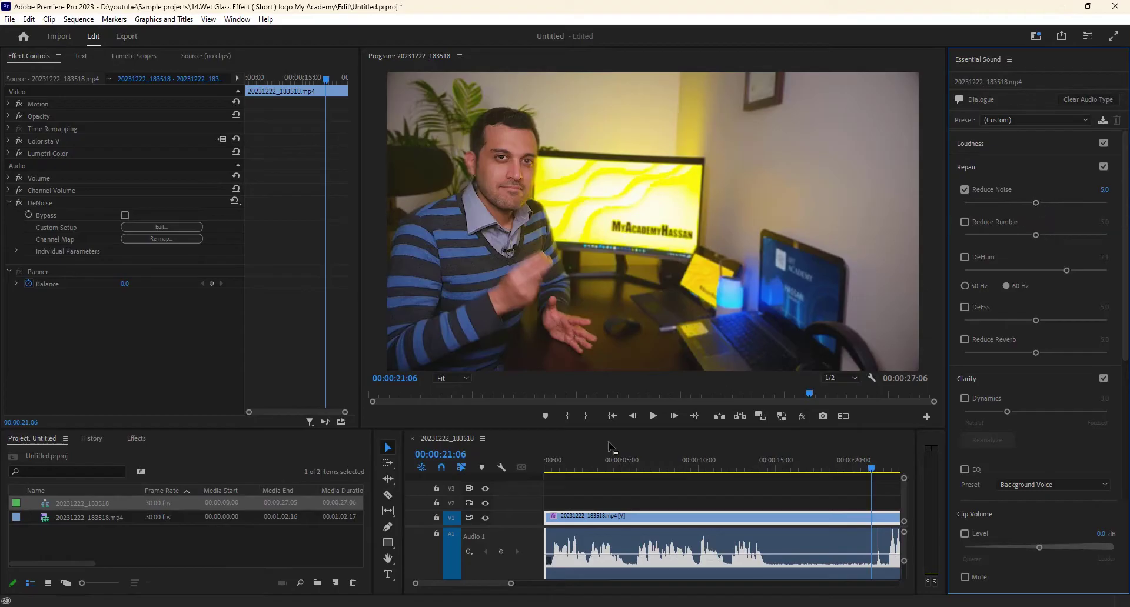
drag(555, 465, 535, 465)
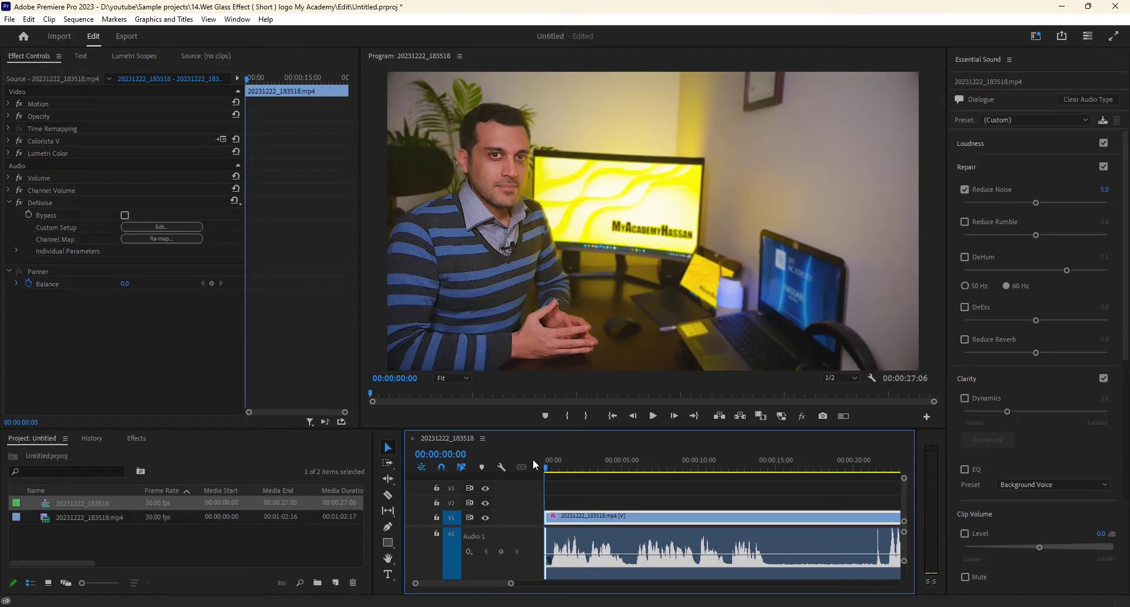
key(space)
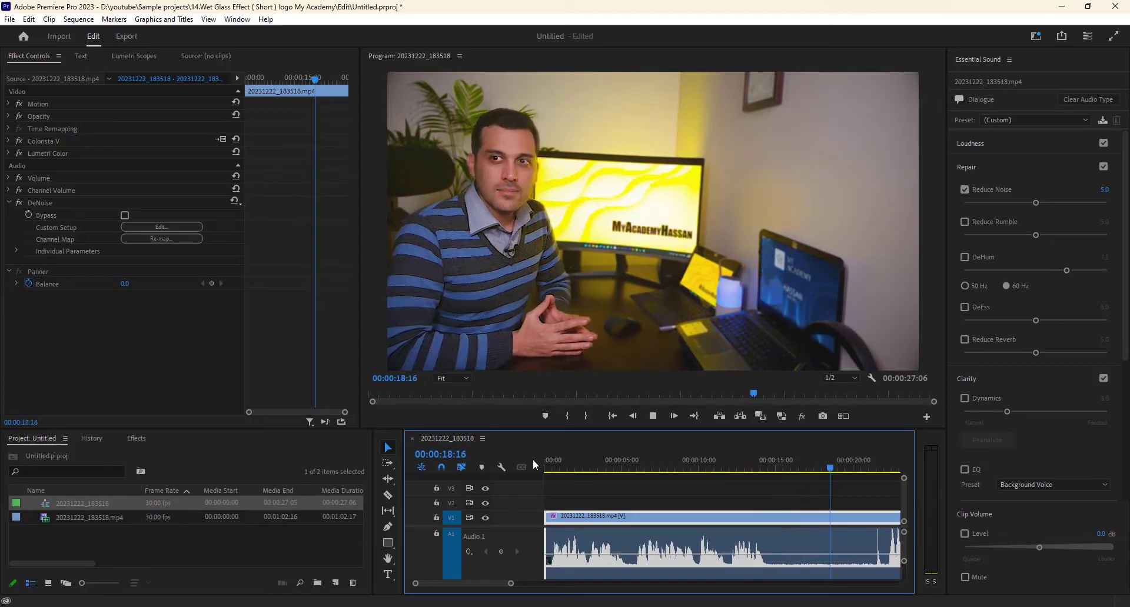
key(space)
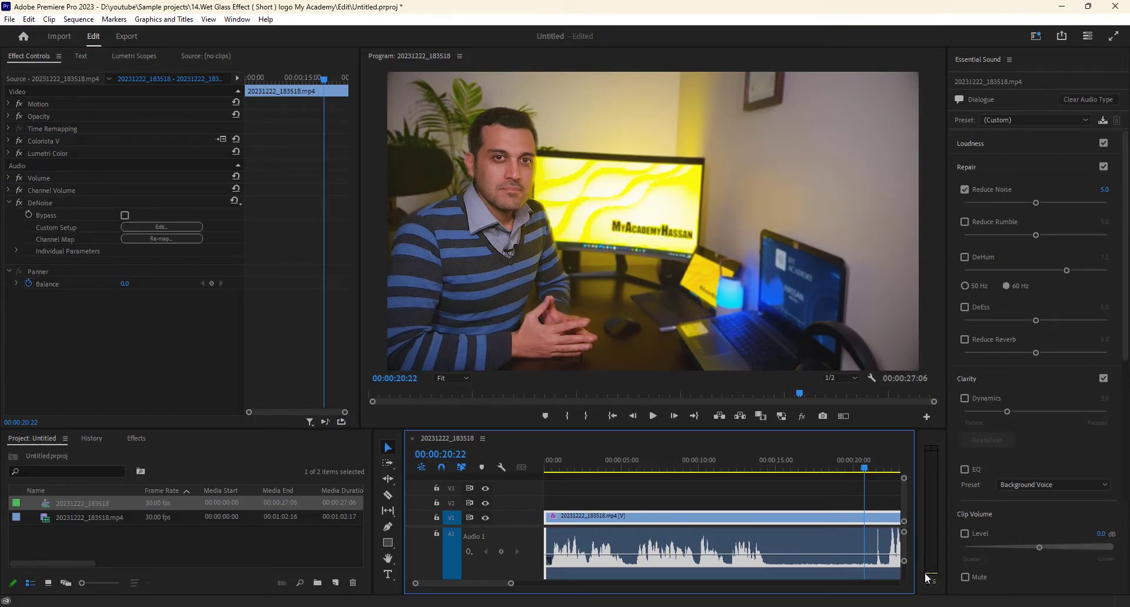
Step: Replay the speech-free stretch from about 00:00:15:12 to check the remaining background noise
click(783, 465)
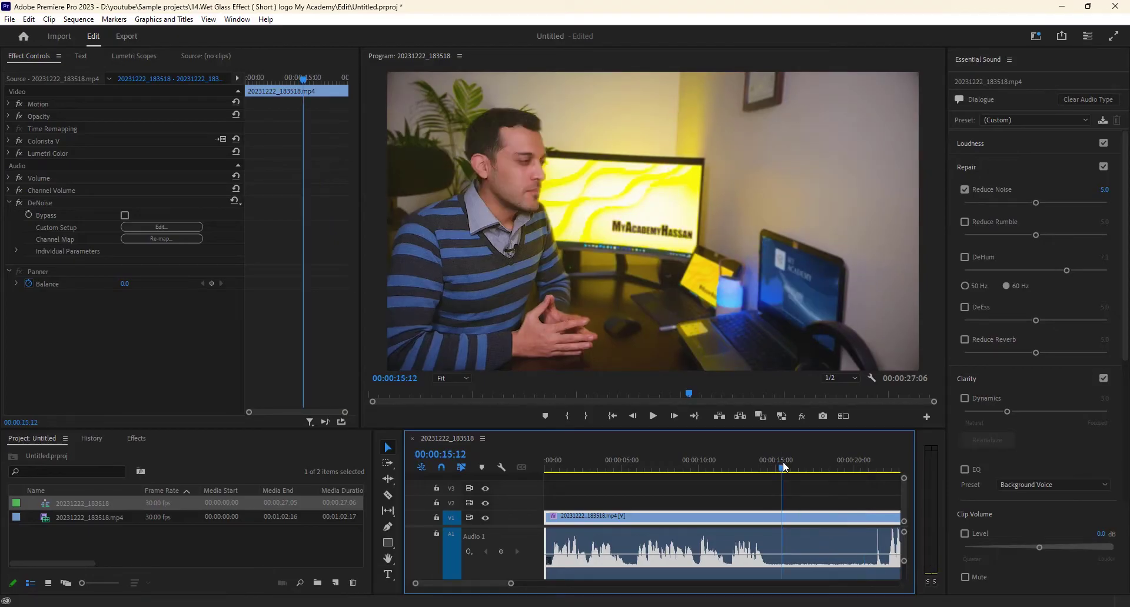
key(space)
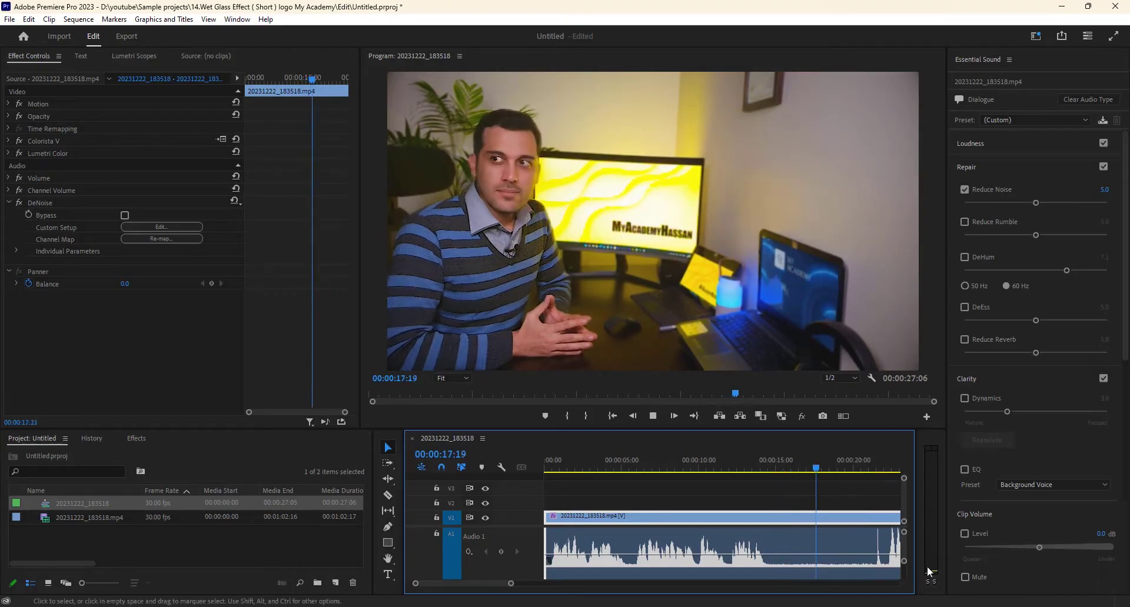
key(space)
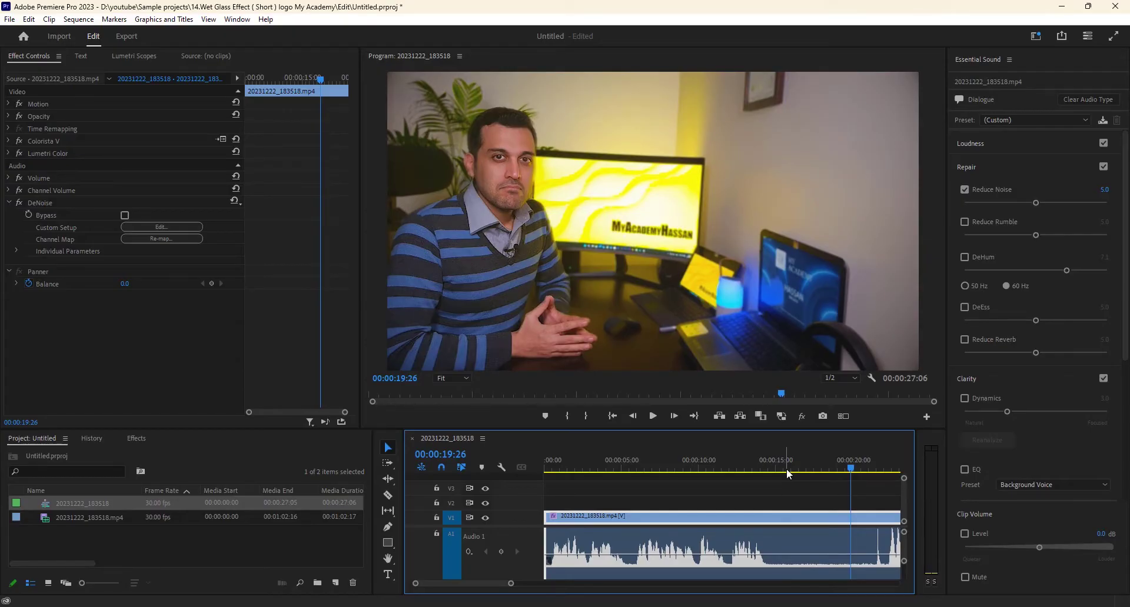
Step: Set Reduce Noise to 2 and play the sequence from the start to judge the audio
click(546, 463)
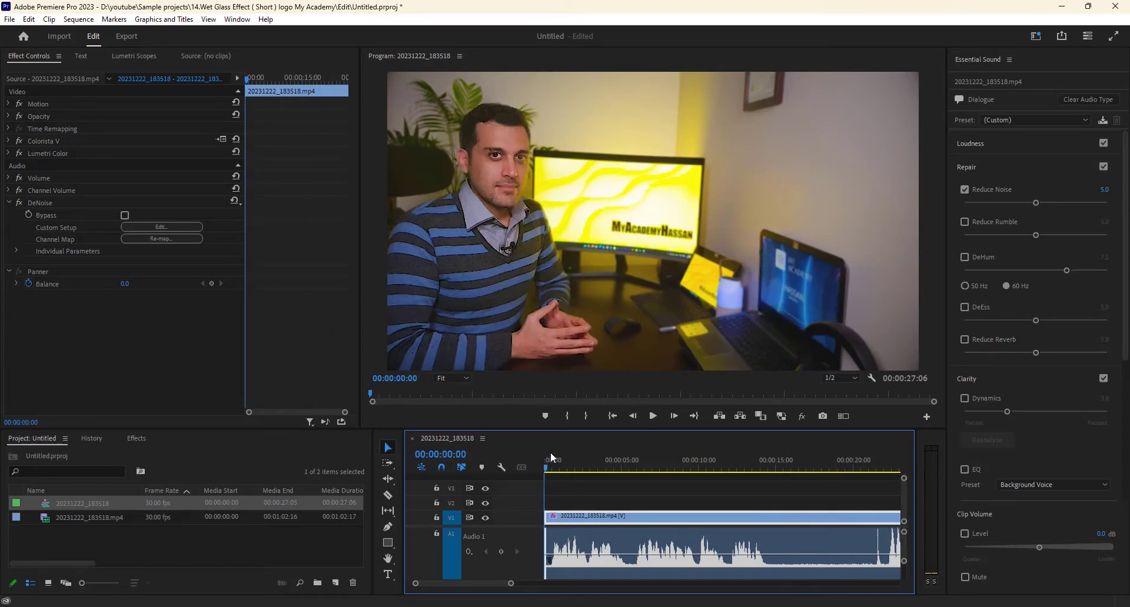
click(1104, 191)
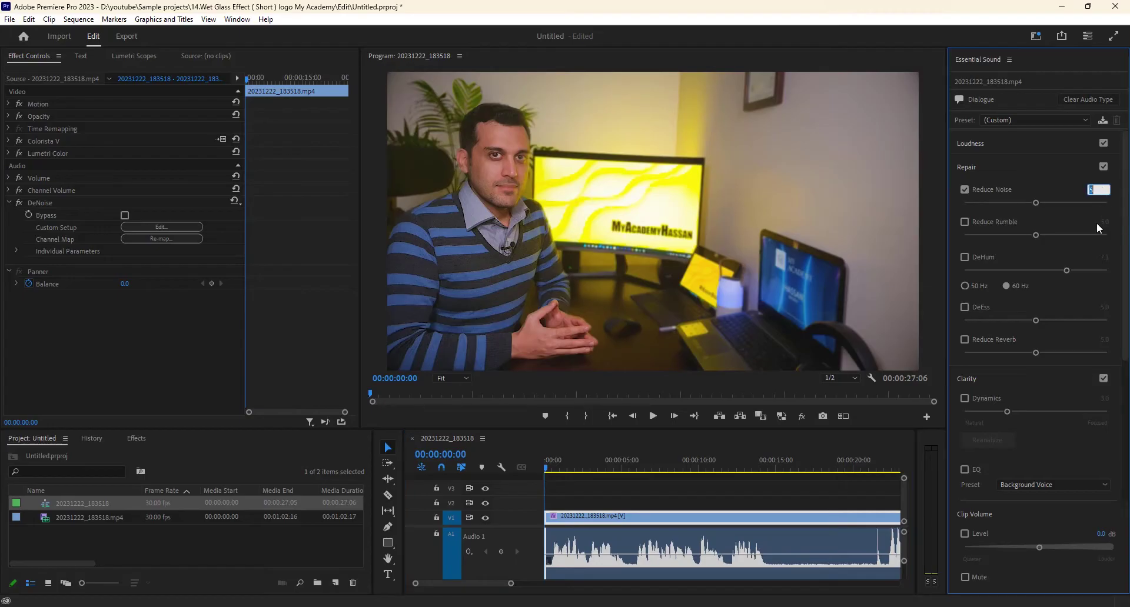
text(2)
click(545, 467)
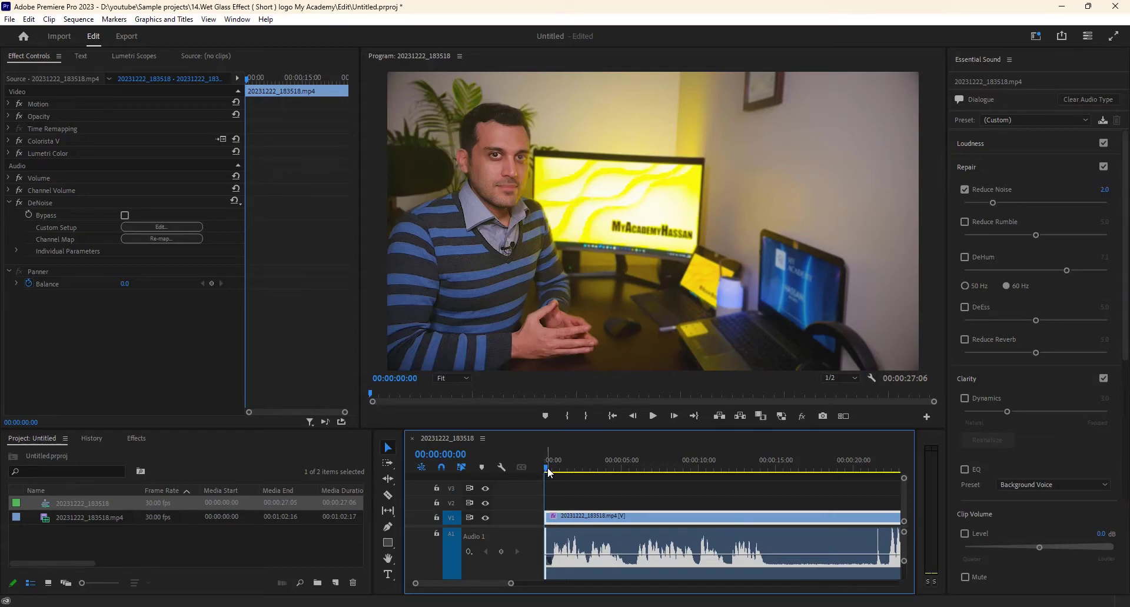
key(space)
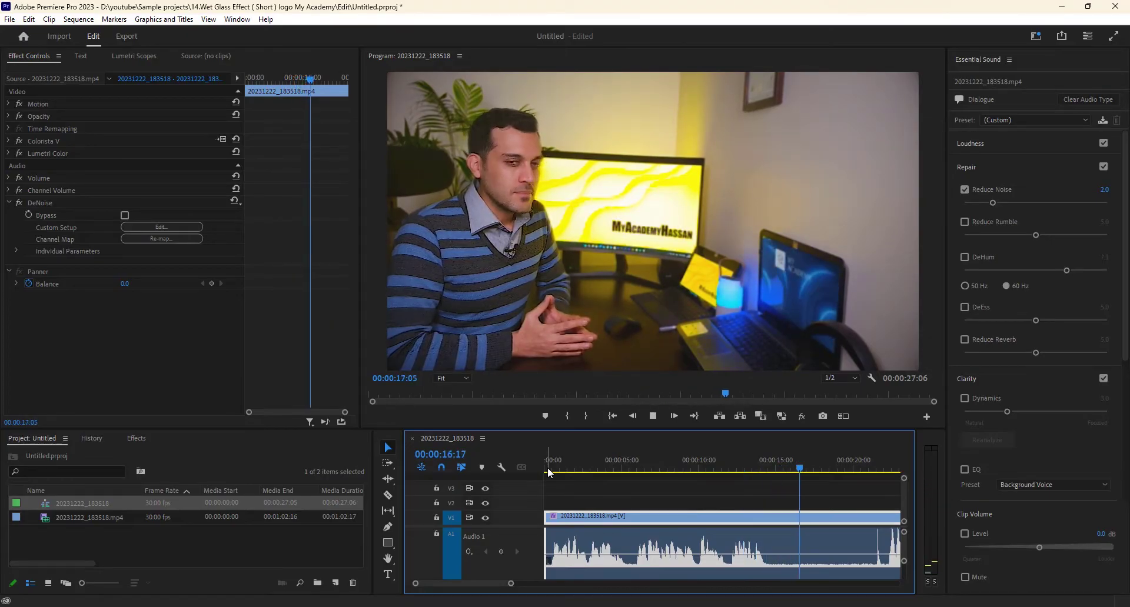
key(space)
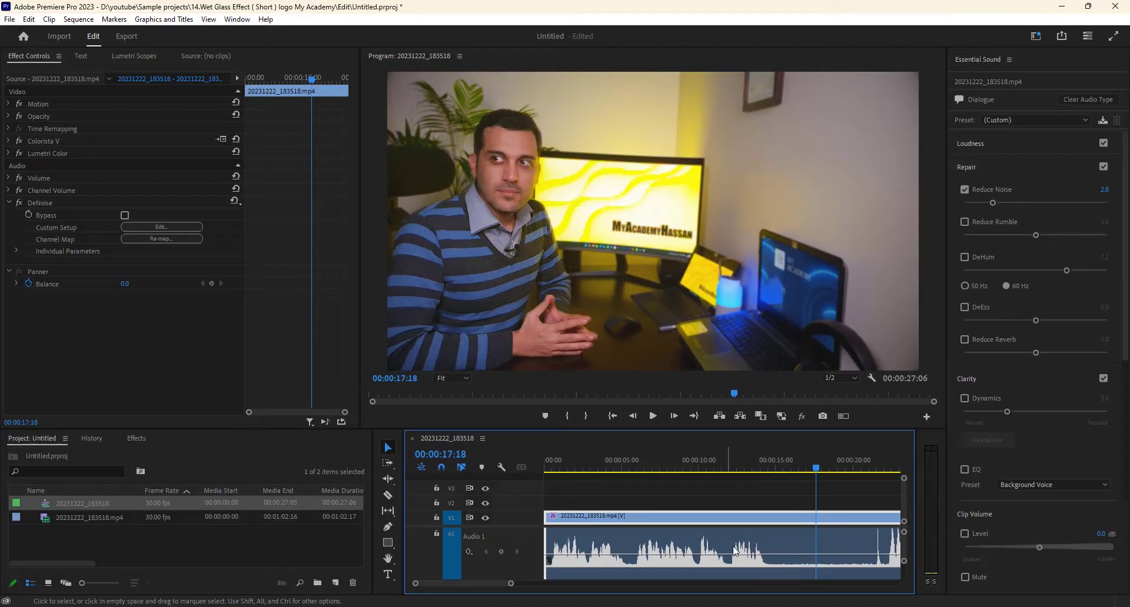
Step: Set Reduce Noise to 4 and play the sequence from about 00:00:09:17 to judge the audio
click(1102, 193)
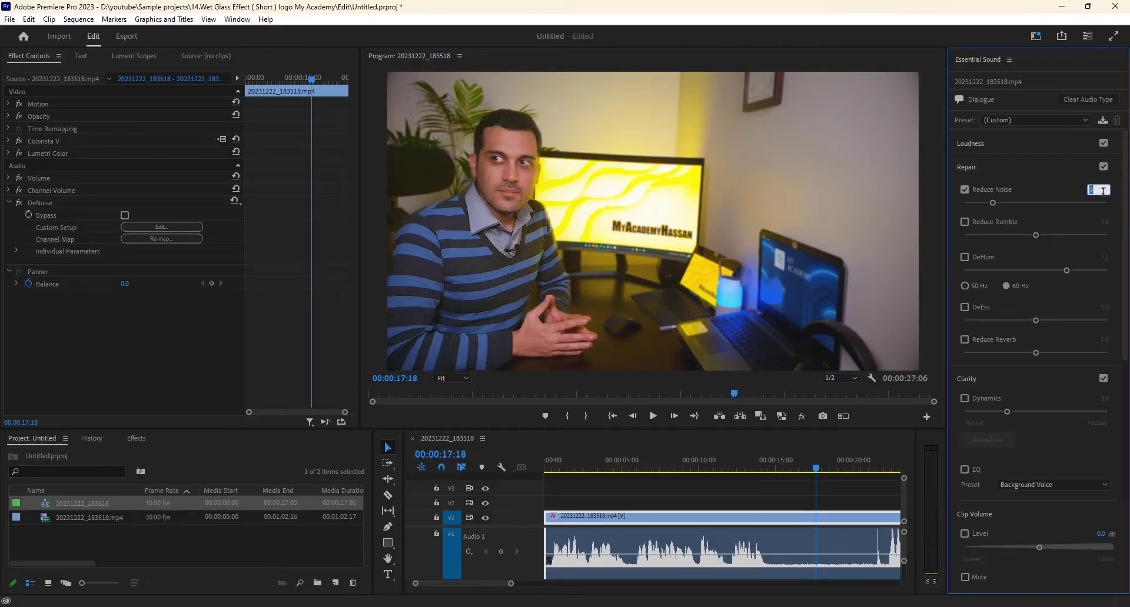
text(4)
key(Return)
click(694, 464)
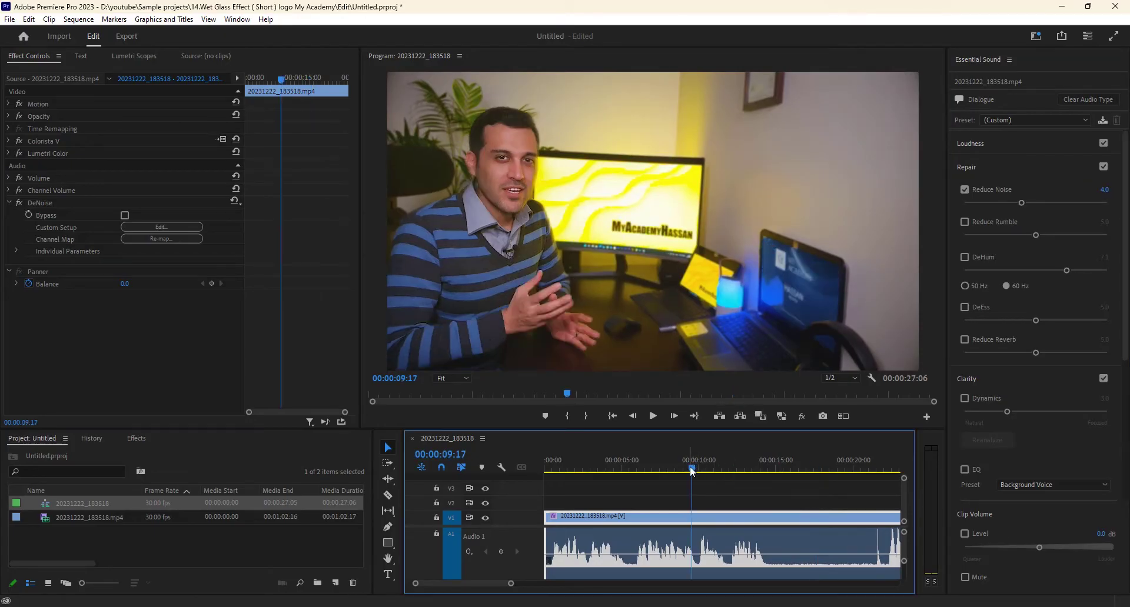
key(space)
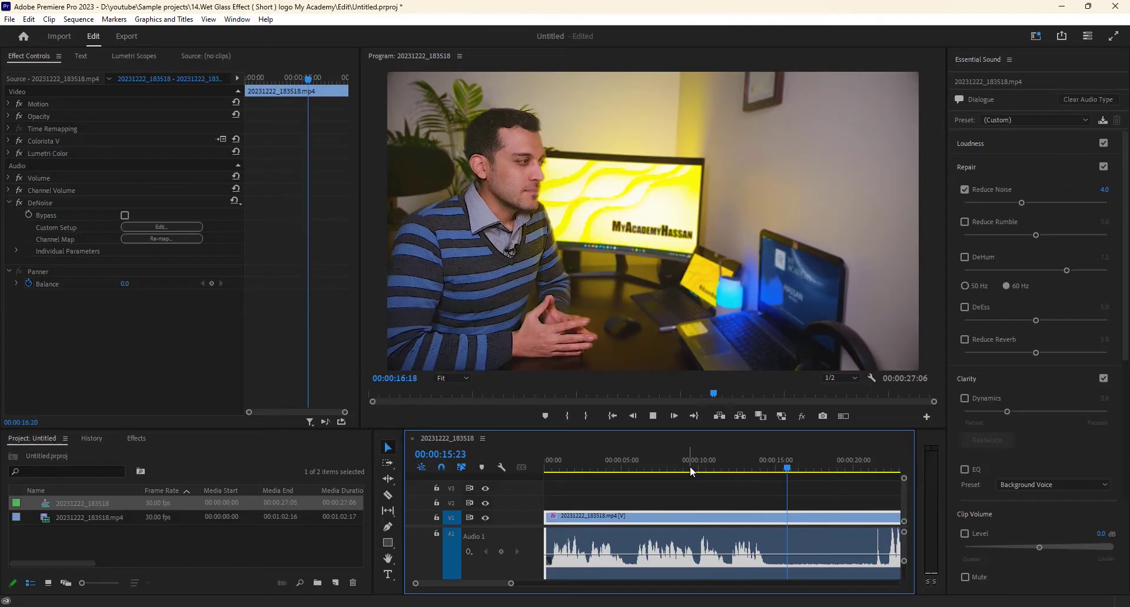
key(space)
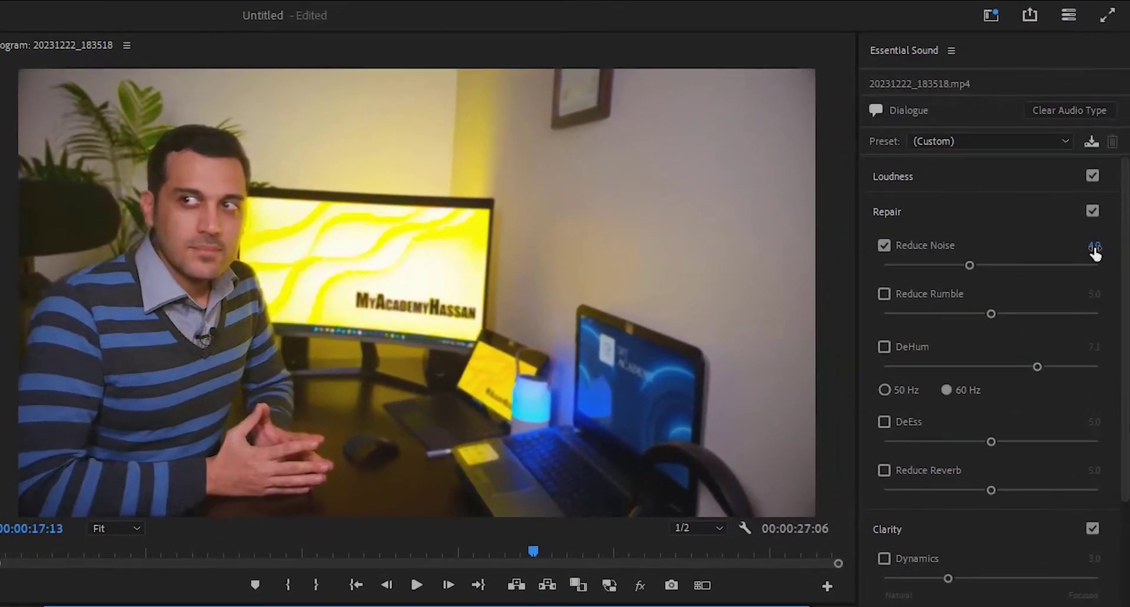
Step: Set the Reduce Noise amount to 5
click(1094, 248)
text(5)
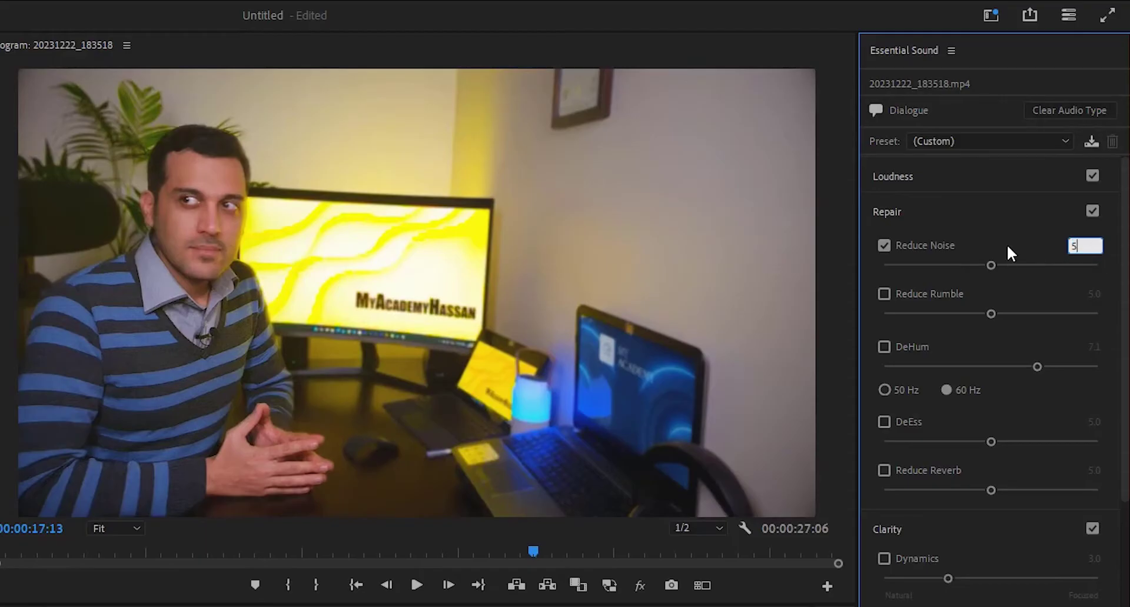
key(Return)
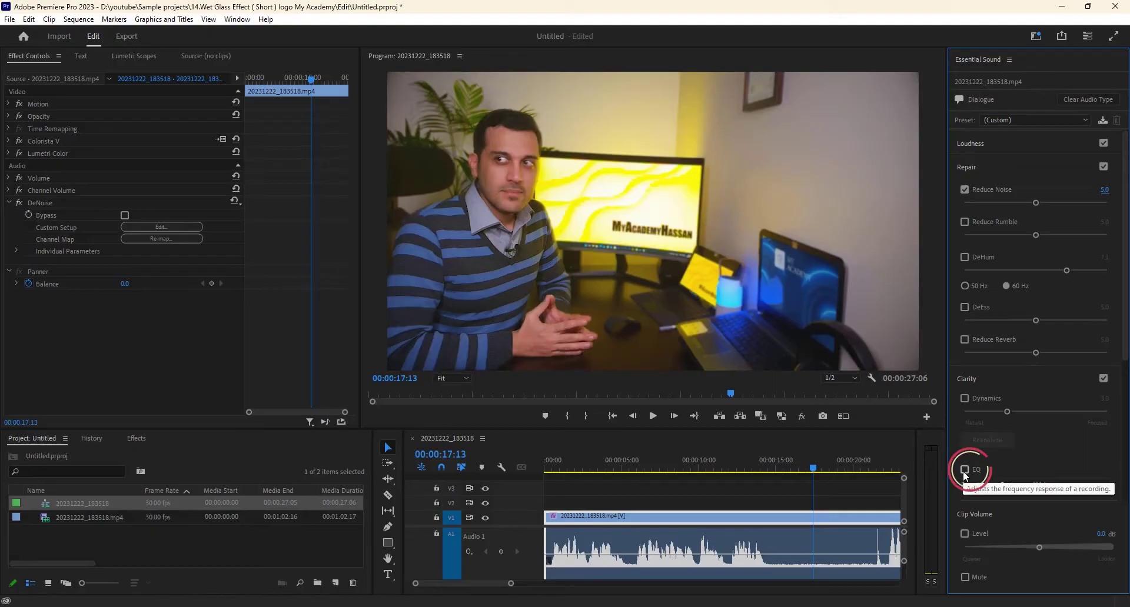
Step: Enable EQ in the clip's Clarity settings, keeping the Background Voice preset
click(964, 470)
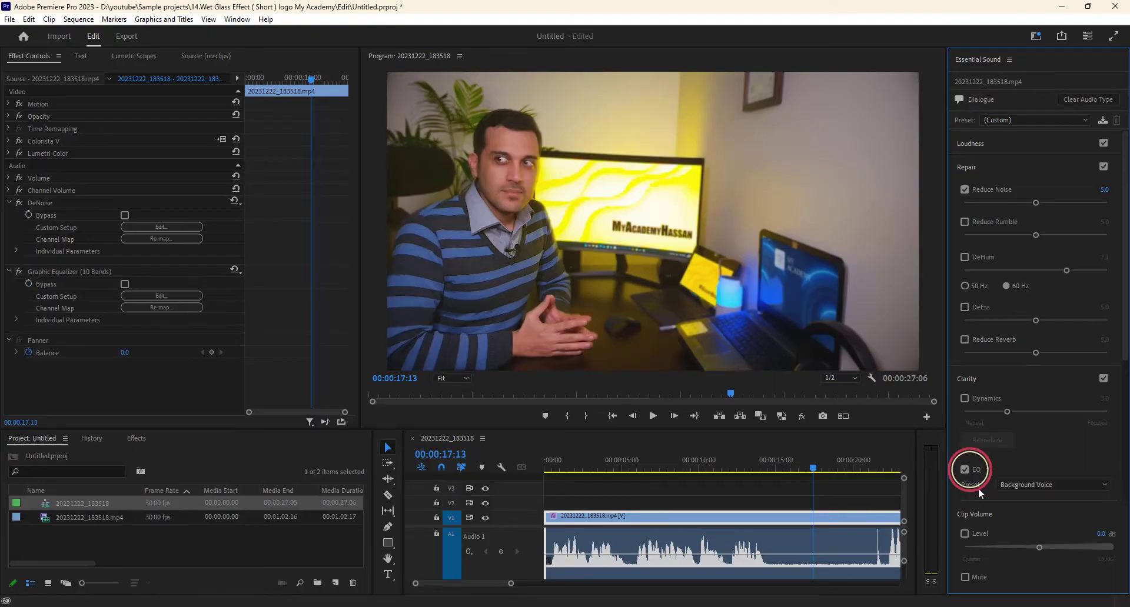
click(1019, 488)
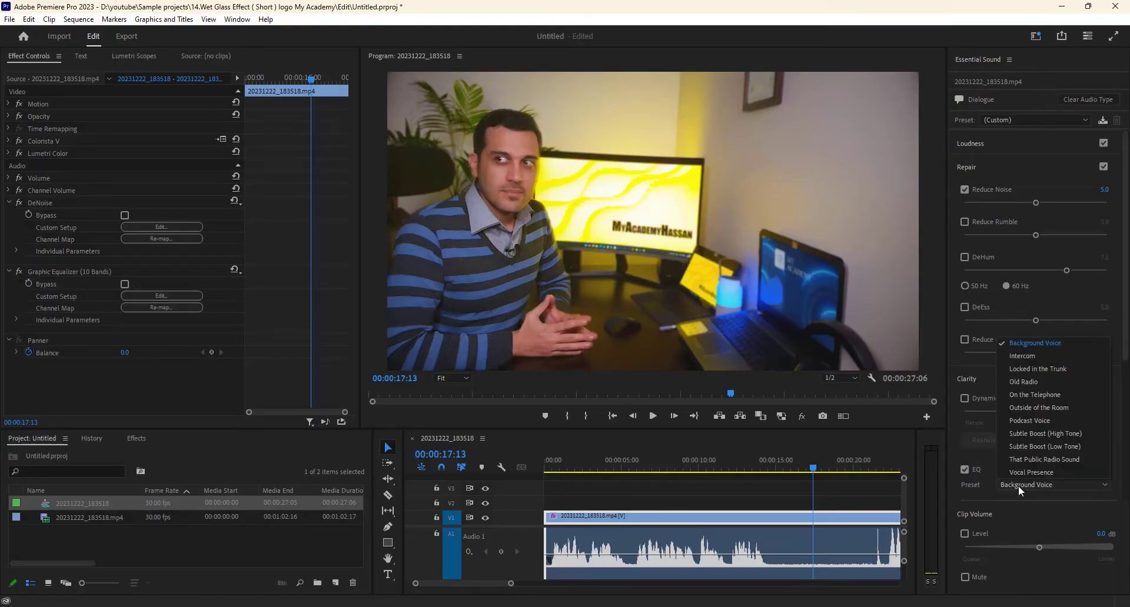
click(1024, 484)
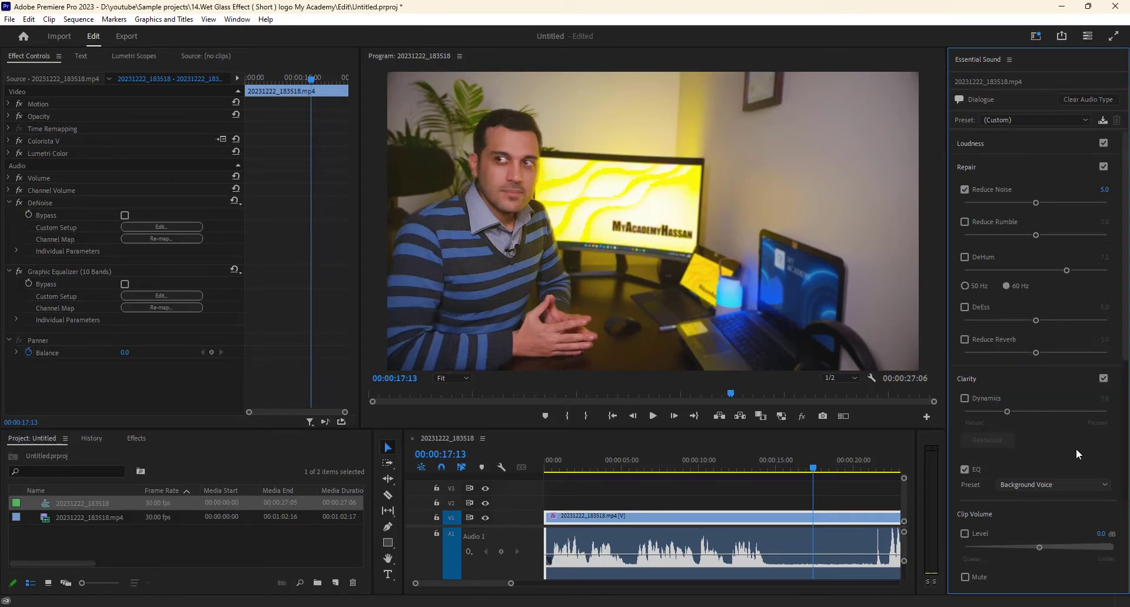
Step: Enable Enhance Speech in the clip's Clarity settings, keeping the High Tone type
scroll(1117, 401, down, 2)
scroll(1118, 401, down, 3)
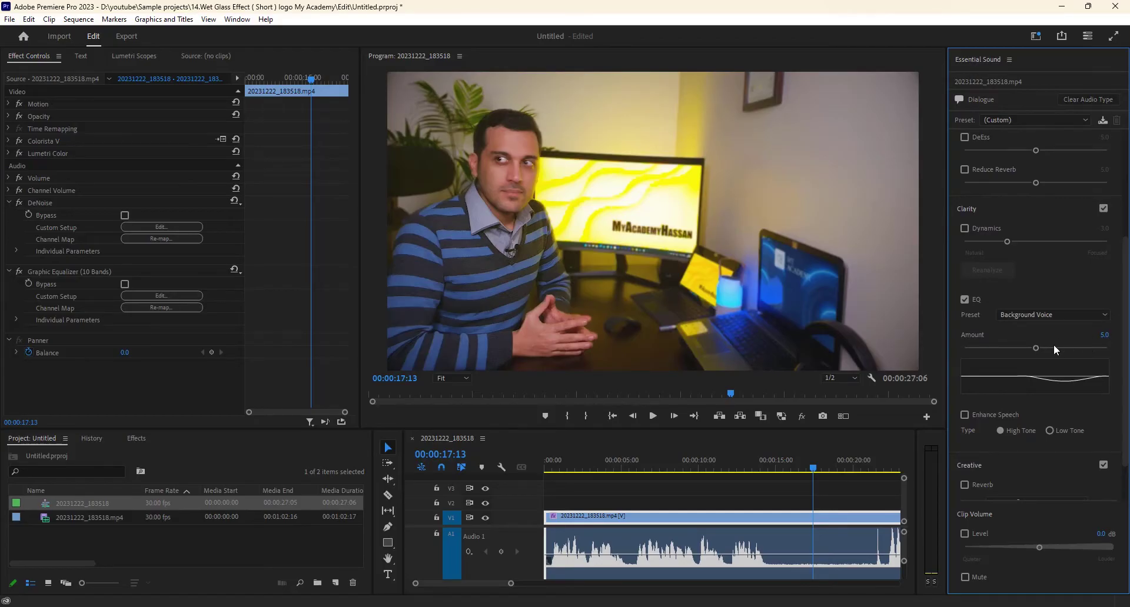
scroll(1106, 358, down, 1)
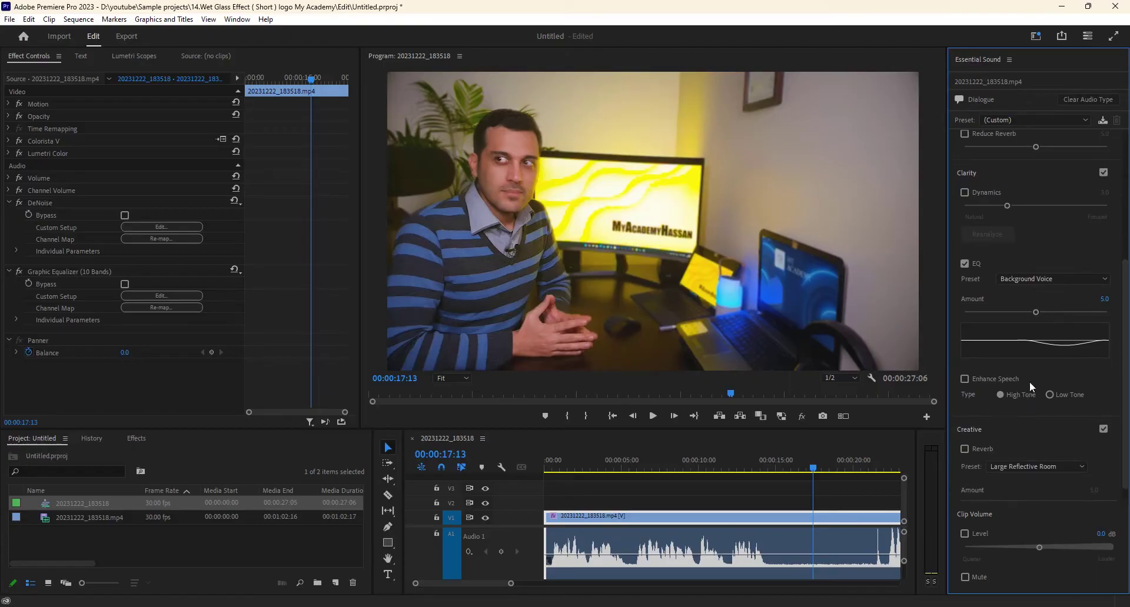
click(965, 379)
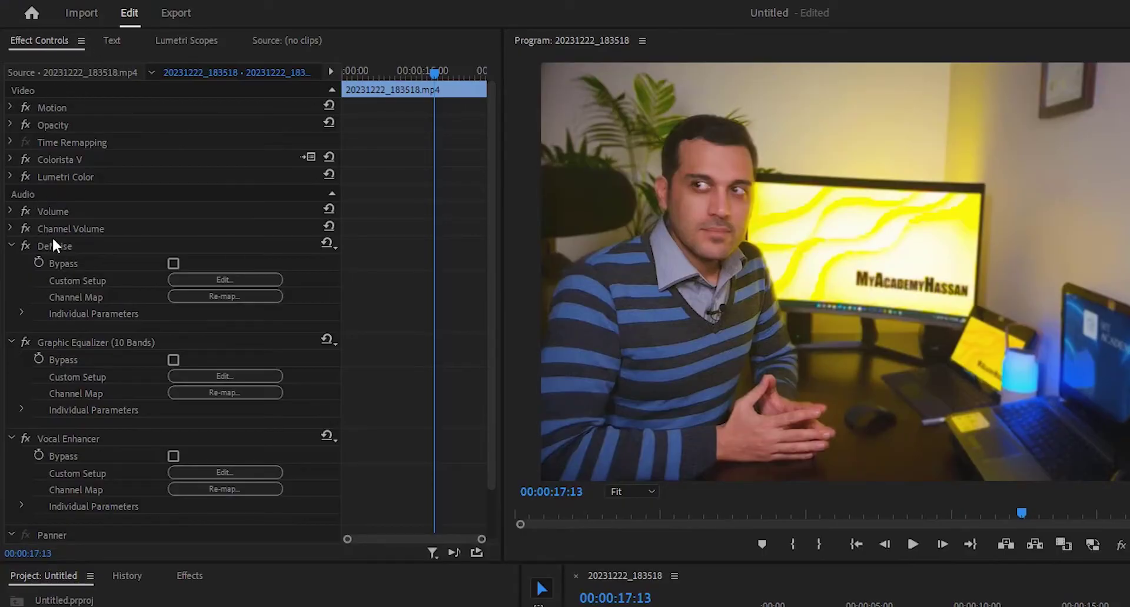
Step: Temporarily turn off the clip's Vocal Enhancer, Graphic Equalizer (10 Bands) and DeNoise audio effects
drag(491, 197, 486, 243)
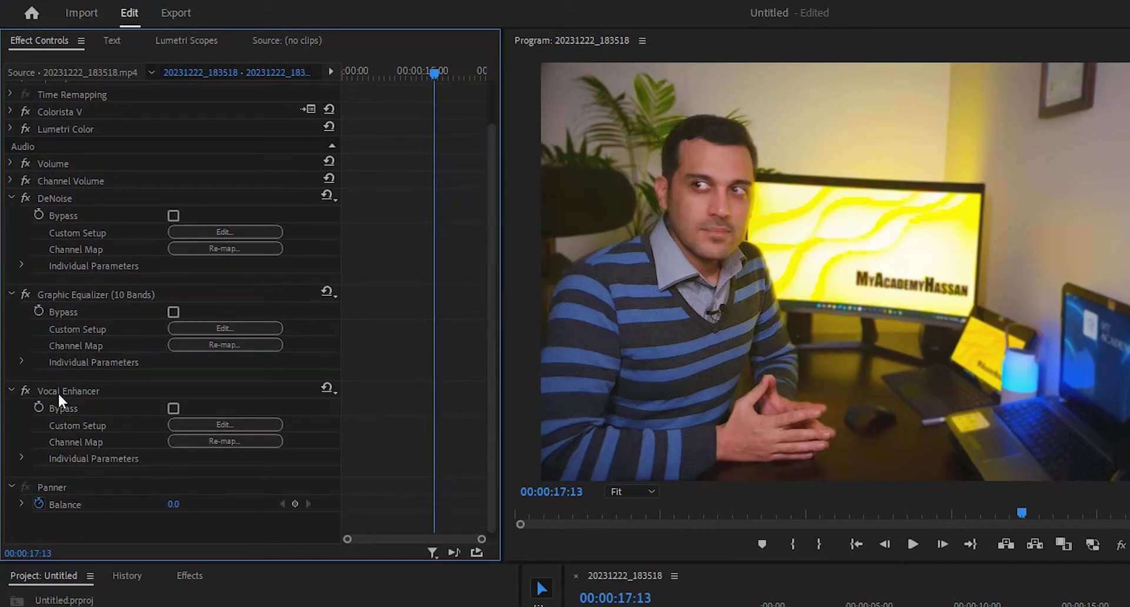
click(24, 390)
click(25, 294)
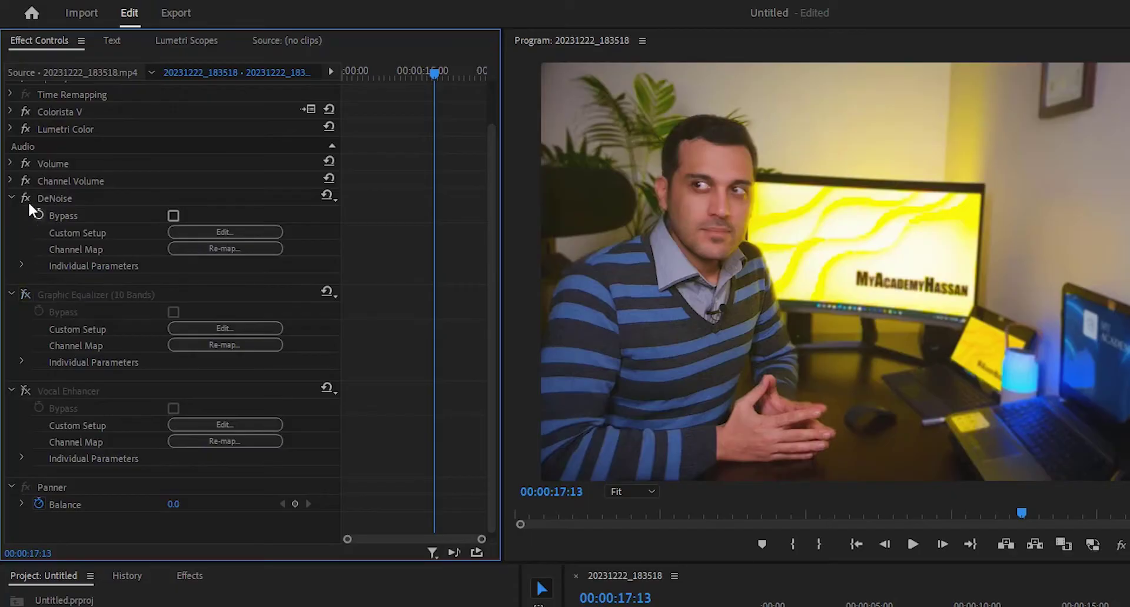
click(25, 198)
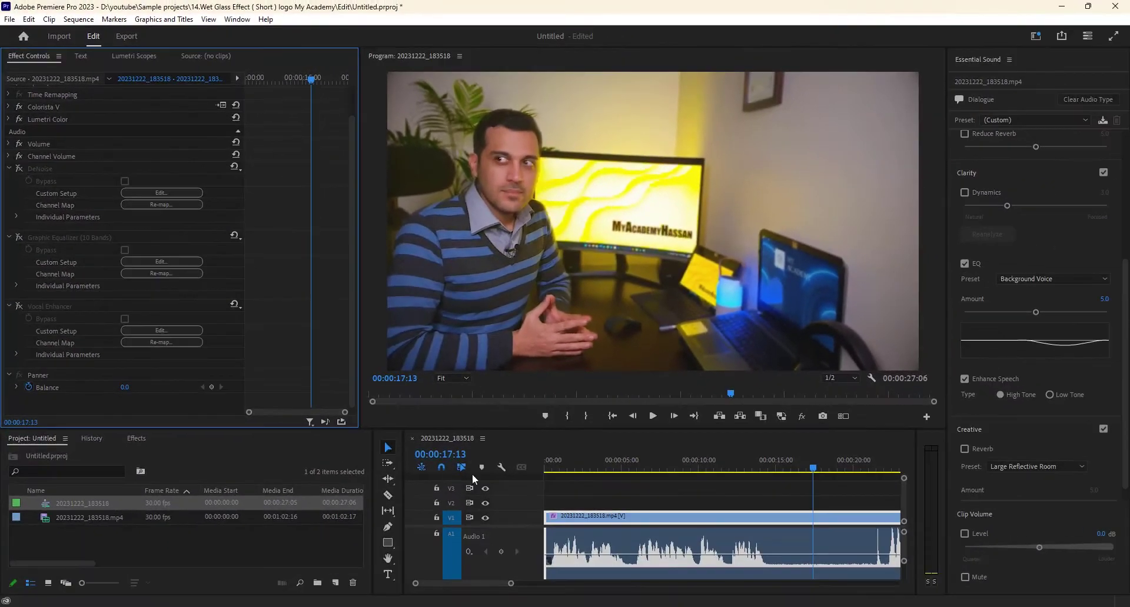
Step: Play the sequence from the start to about 00:00:20 to hear the unprocessed dialogue
drag(551, 460, 532, 463)
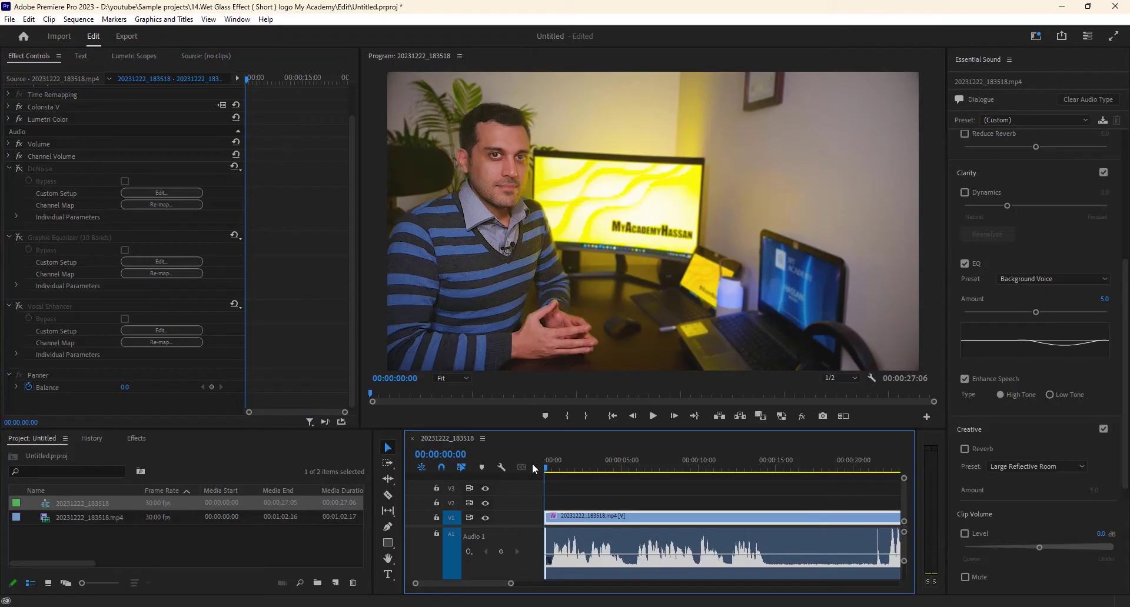
key(space)
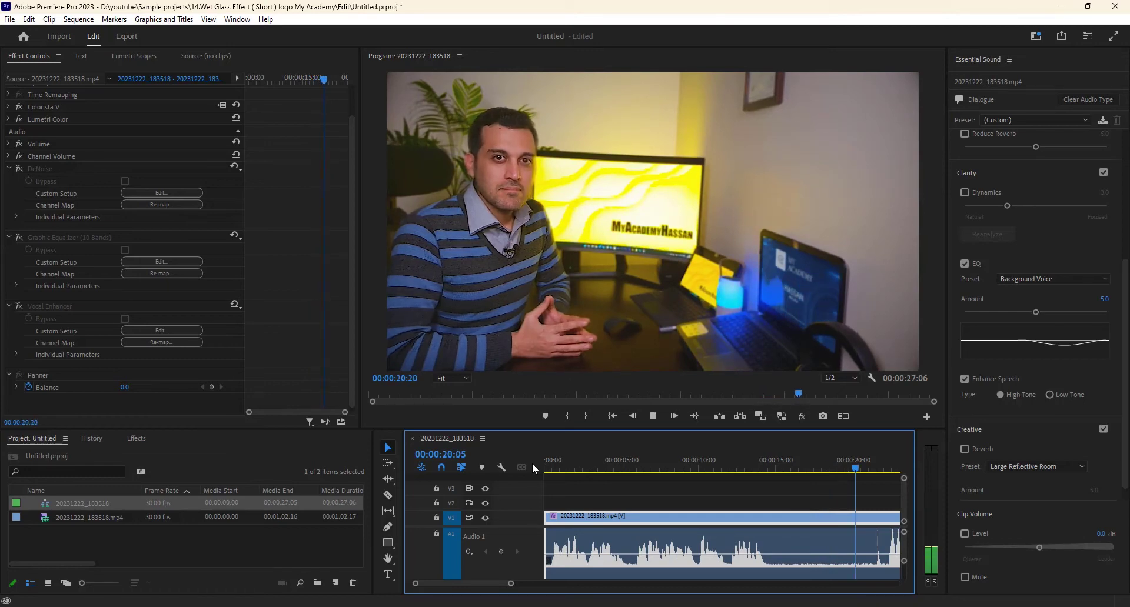
key(space)
Step: Turn the clip's DeNoise, Graphic Equalizer (10 Bands) and Vocal Enhancer effects back on
click(19, 169)
click(19, 237)
click(19, 306)
Step: Play the sequence from the start to about 00:00:20:12 to compare the enhanced dialogue with the original
key(Home)
click(527, 459)
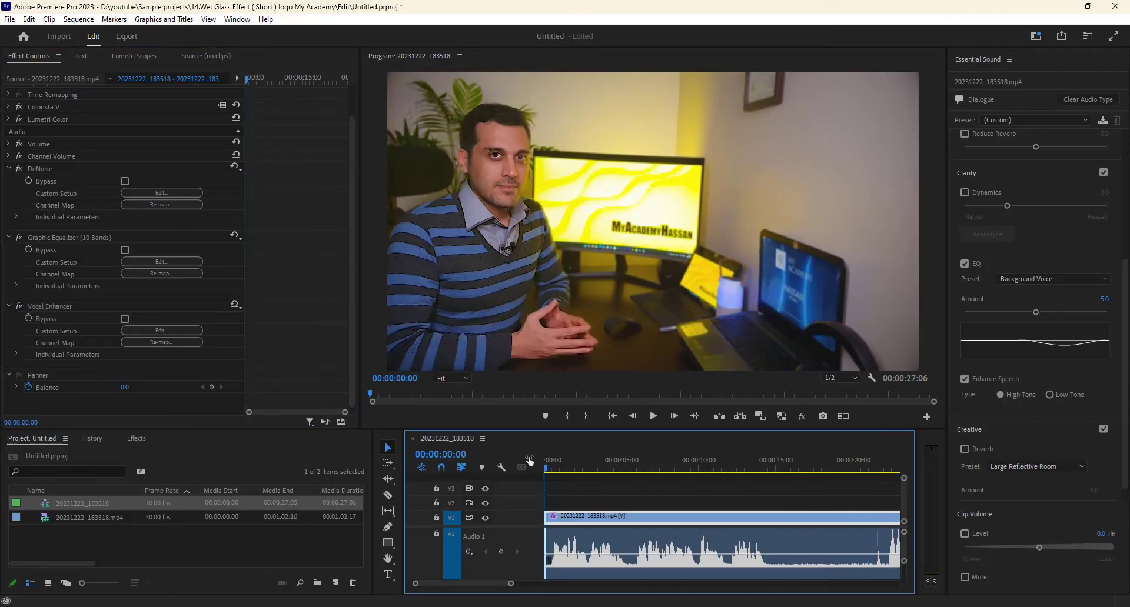
key(space)
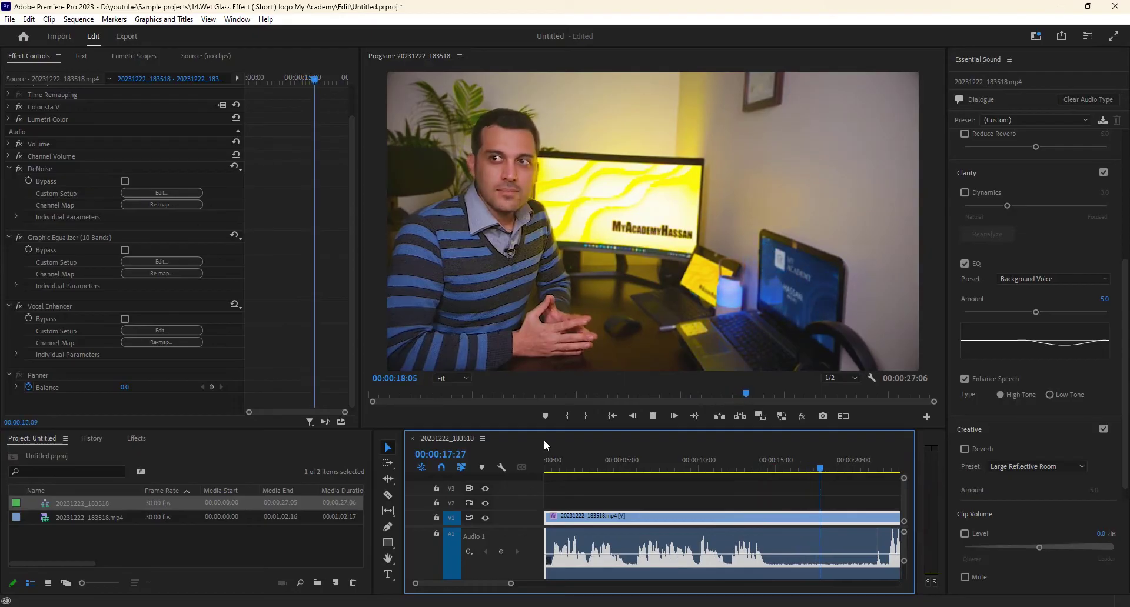
key(space)
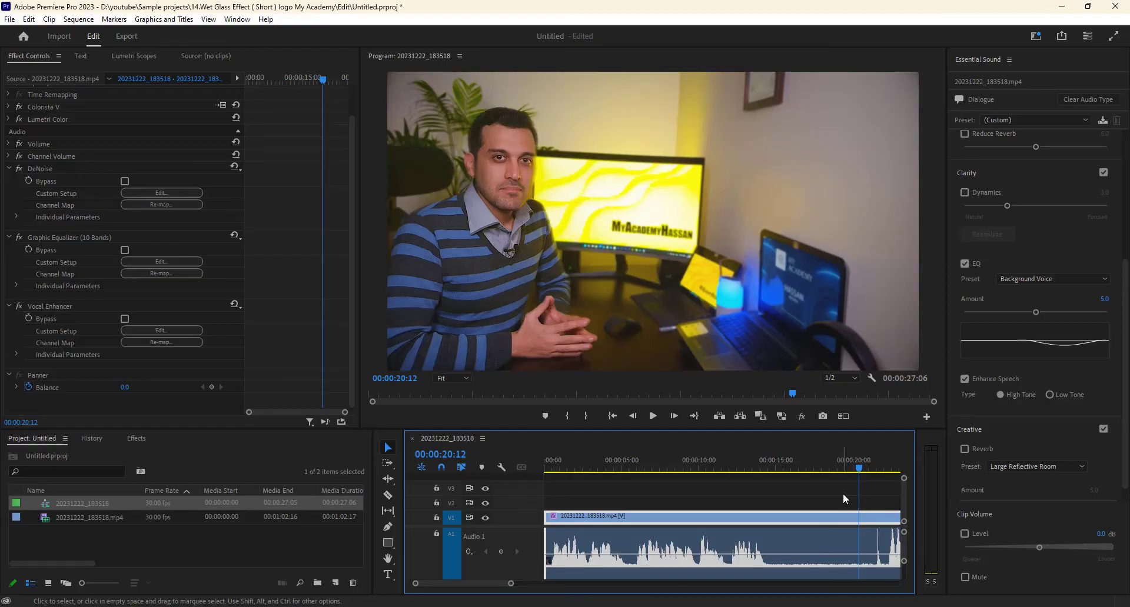
scroll(1112, 198, up, 5)
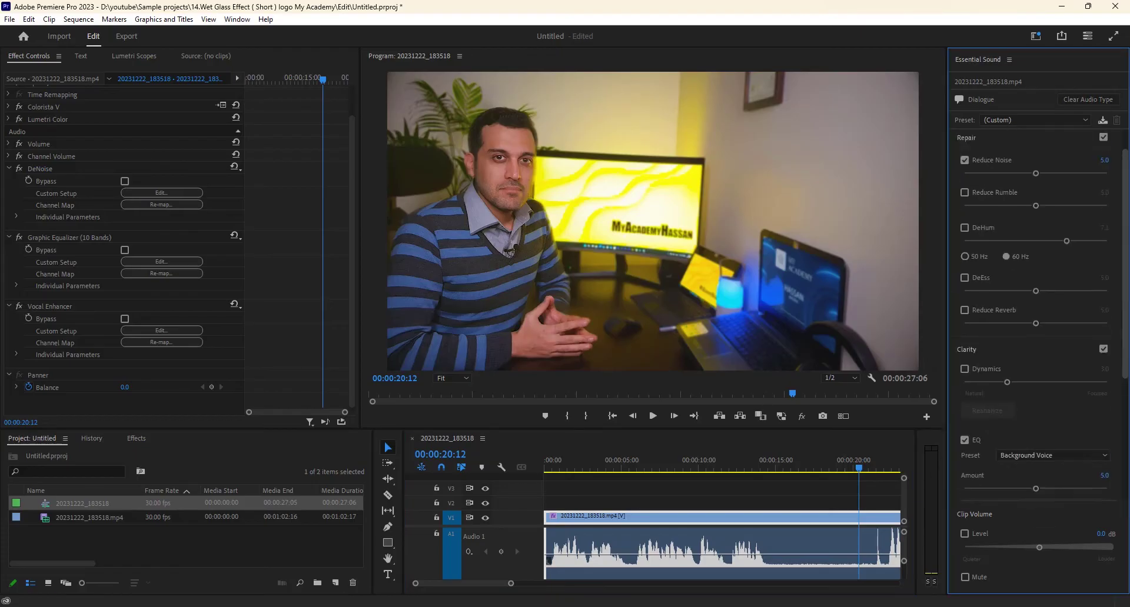